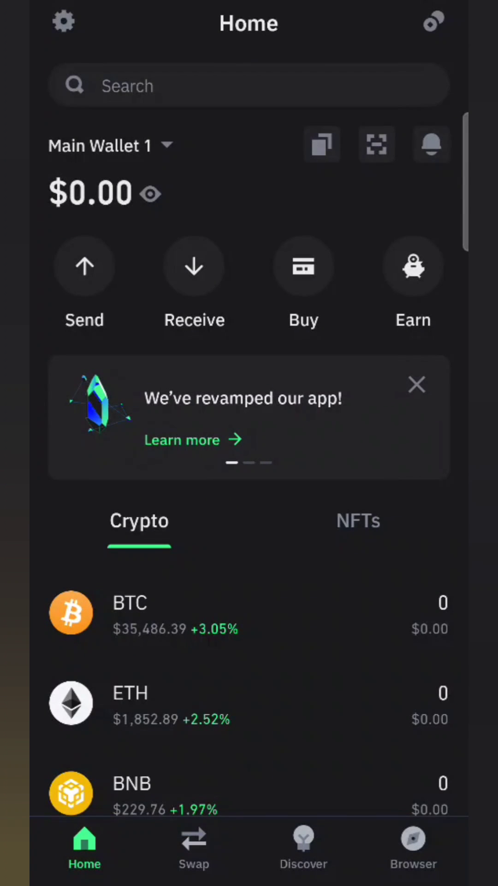
scroll(249, 484, down, 6)
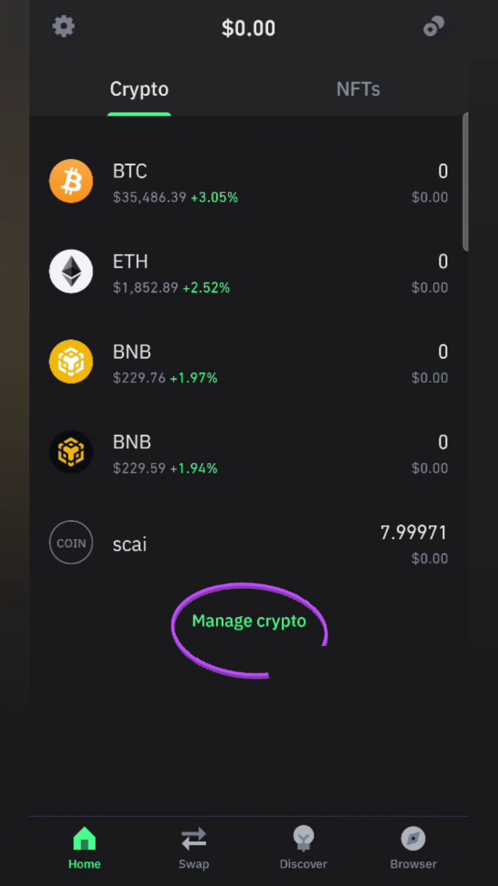
Reach the Custom asset form from Manage crypto, then head to the recent apps to find the SecureChain site.
click(249, 620)
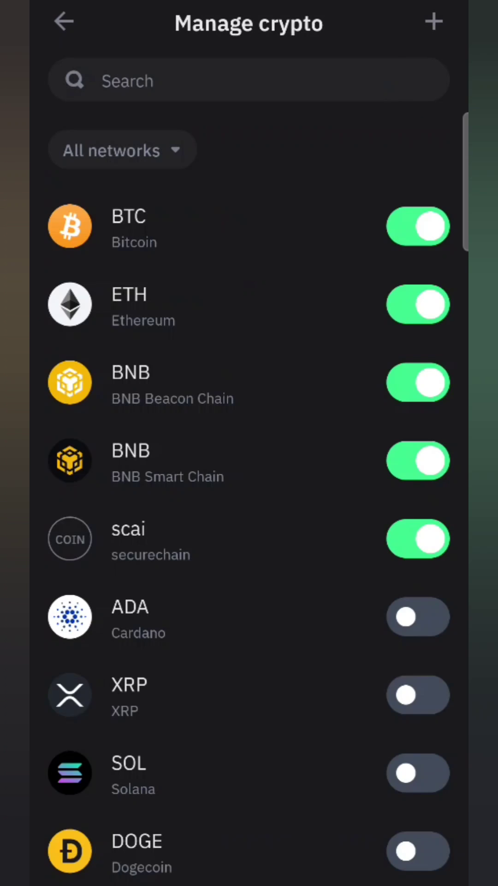
click(433, 22)
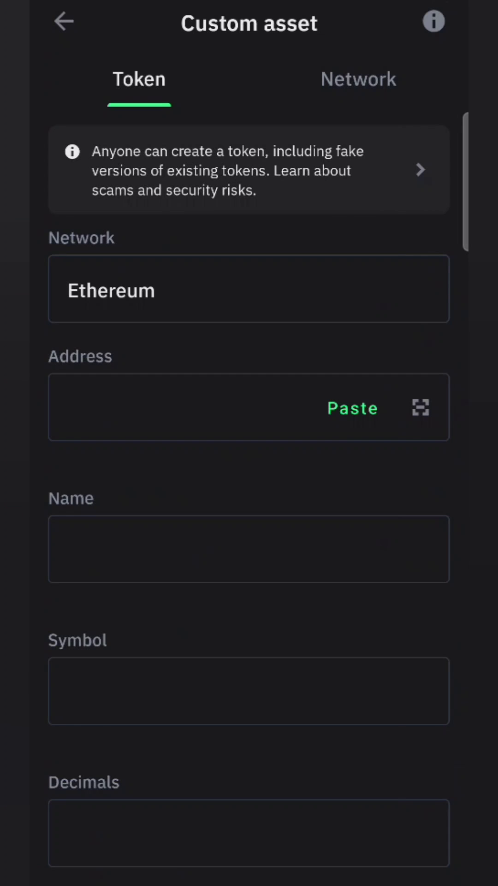
click(126, 880)
Copy SCAI's Ethereum contract address from the securechain.ai page in Chrome.
click(248, 395)
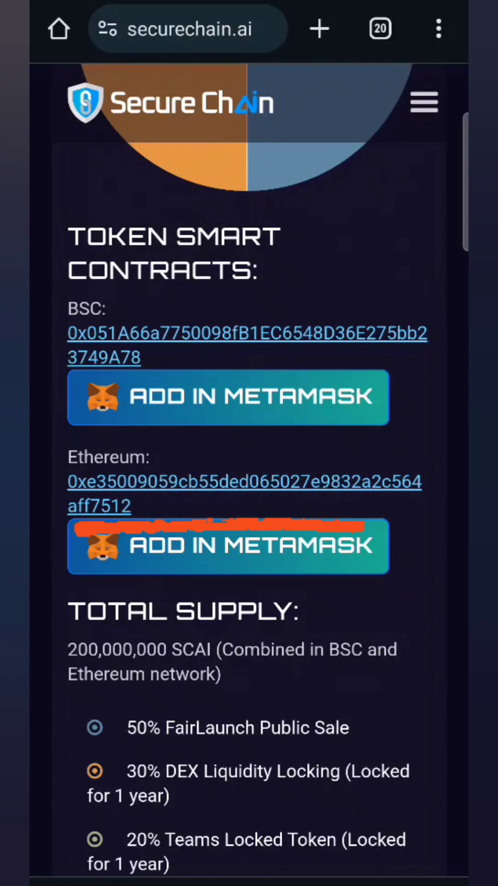
right_click(244, 481)
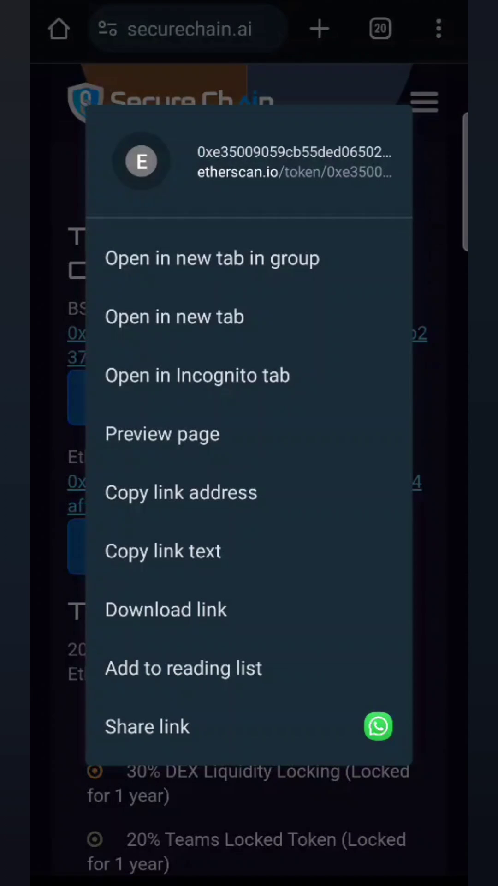
click(162, 551)
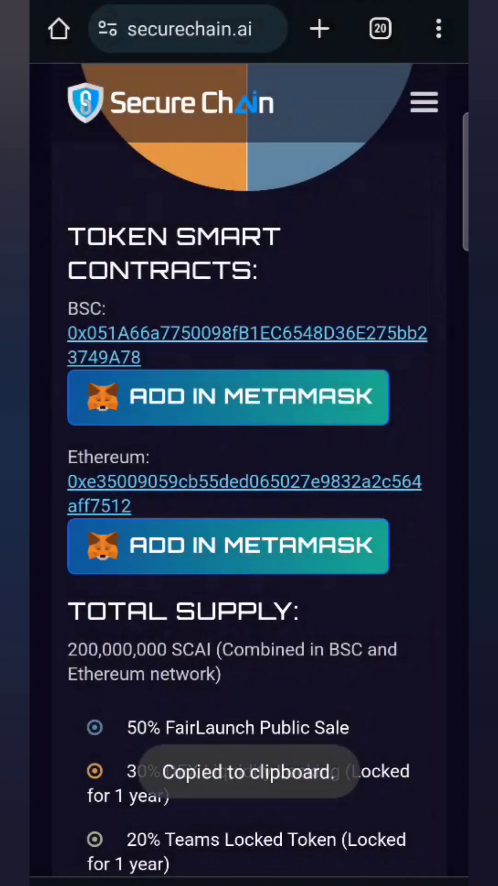
Save SecureChain AI (SCAI, 18 decimals) on Ethereum with the pasted contract address.
click(125, 880)
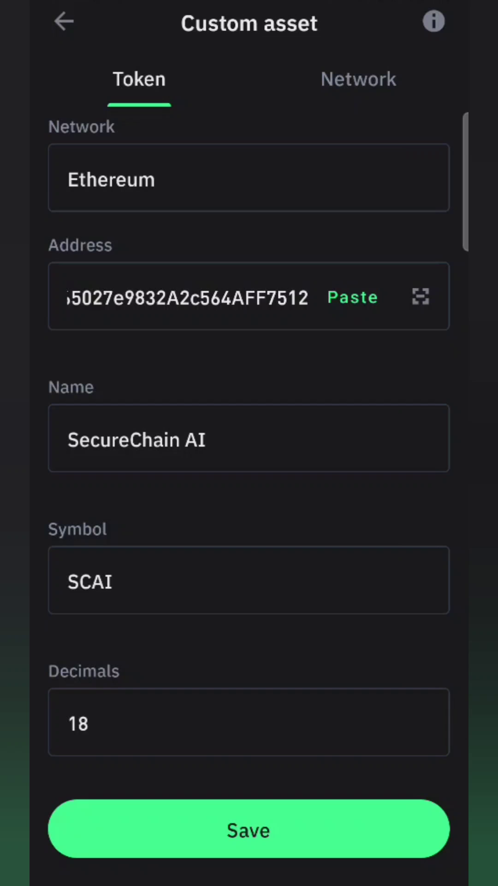
click(249, 829)
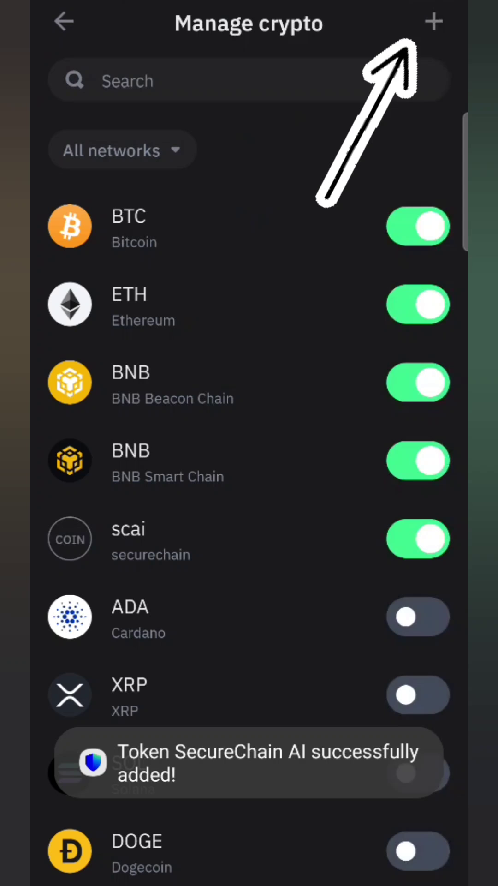
Copy SCAI's BSC contract address from the SecureChain site and return to a fresh custom token form.
click(434, 22)
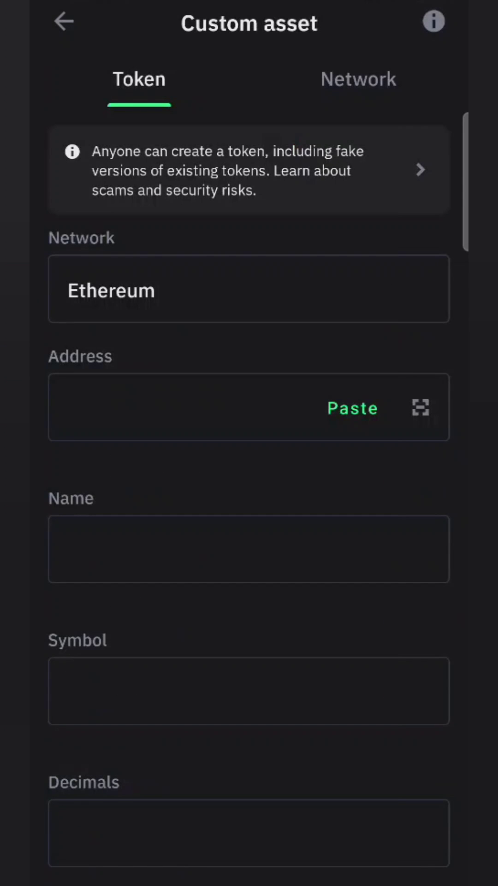
drag(125, 879, 124, 623)
click(249, 415)
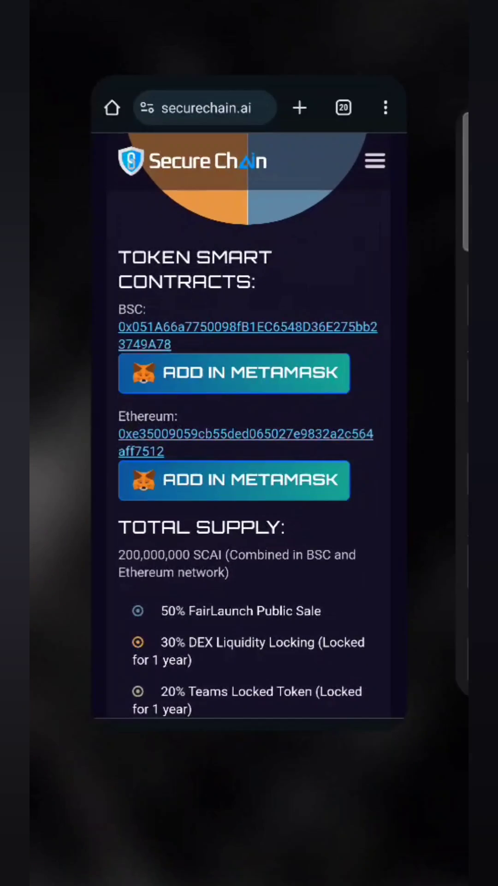
right_click(247, 333)
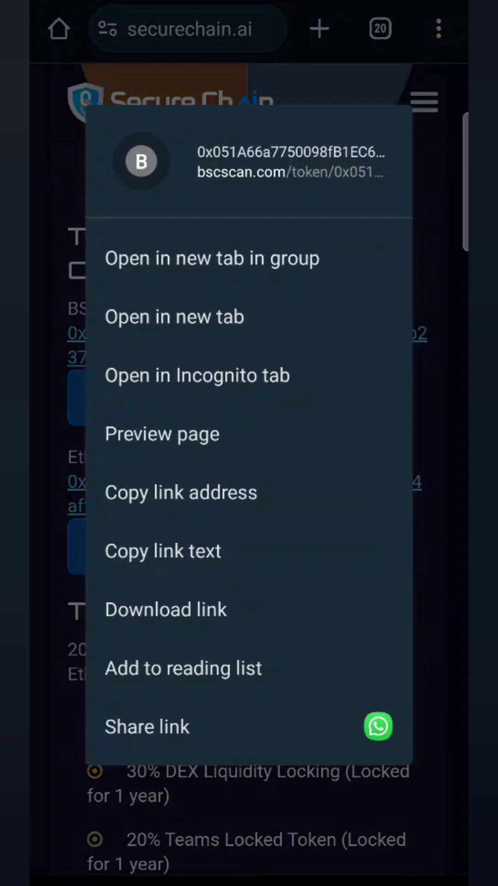
click(180, 492)
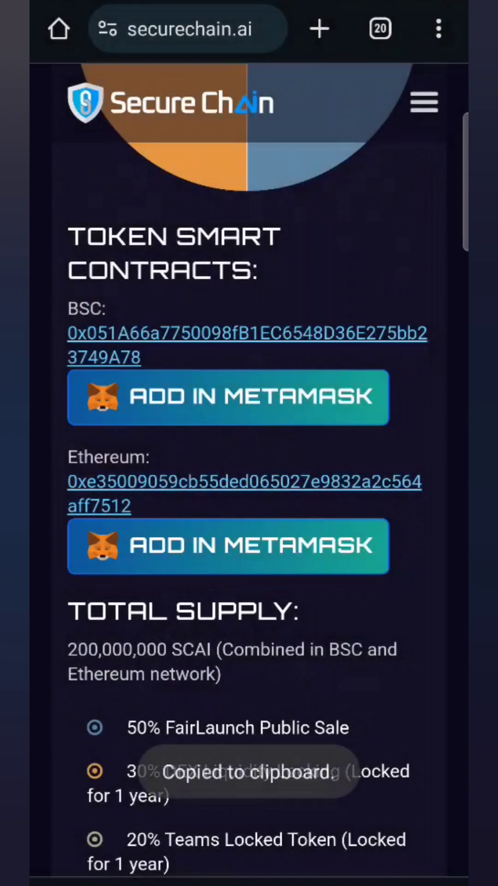
drag(250, 879, 250, 623)
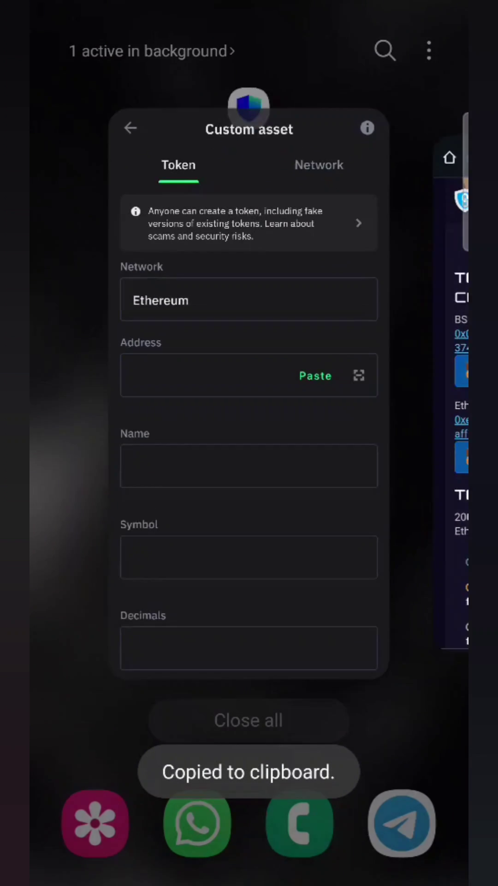
click(249, 415)
Save SecureChain AI (SCAI) on BNB Smart Chain with the pasted address and return to Manage crypto.
click(249, 289)
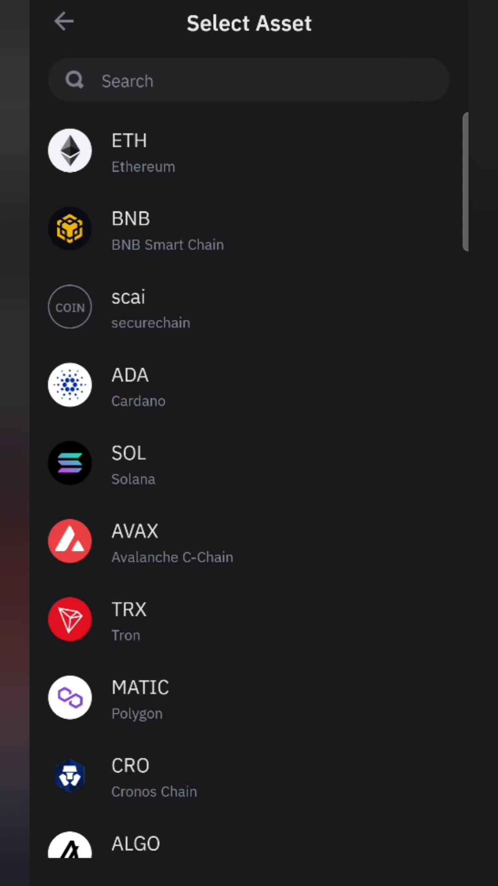
click(174, 215)
click(353, 407)
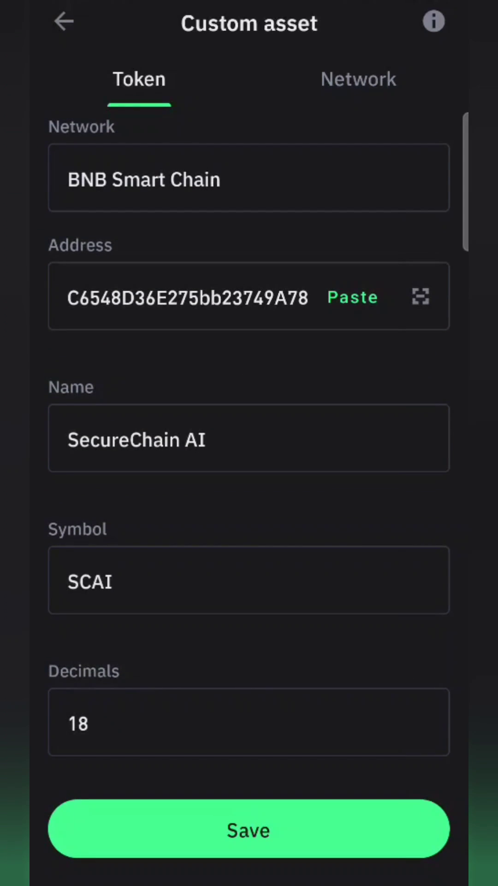
click(249, 829)
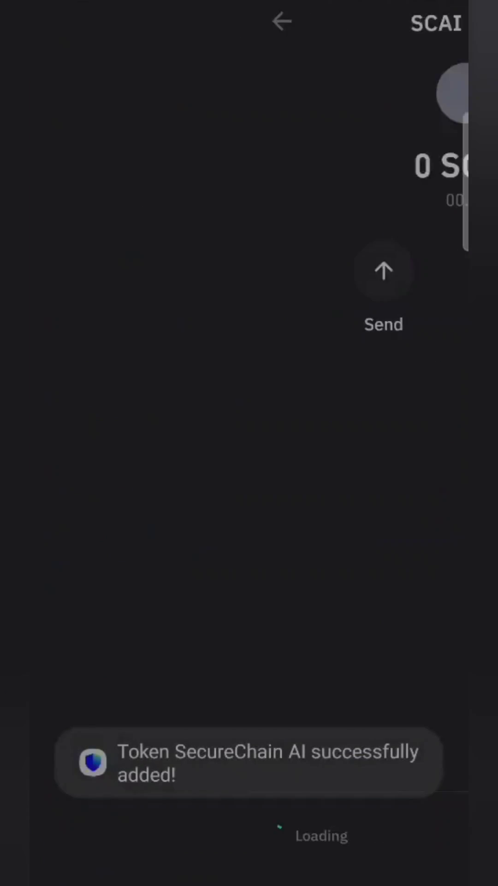
click(64, 21)
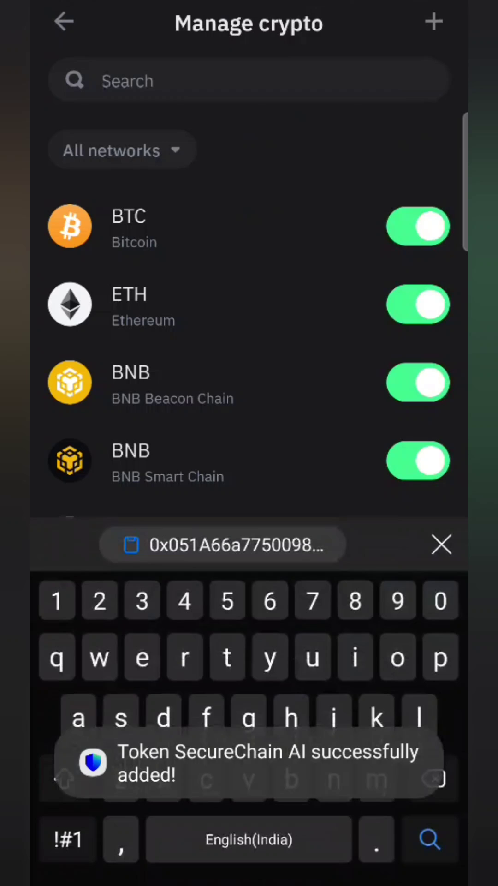
text(scai)
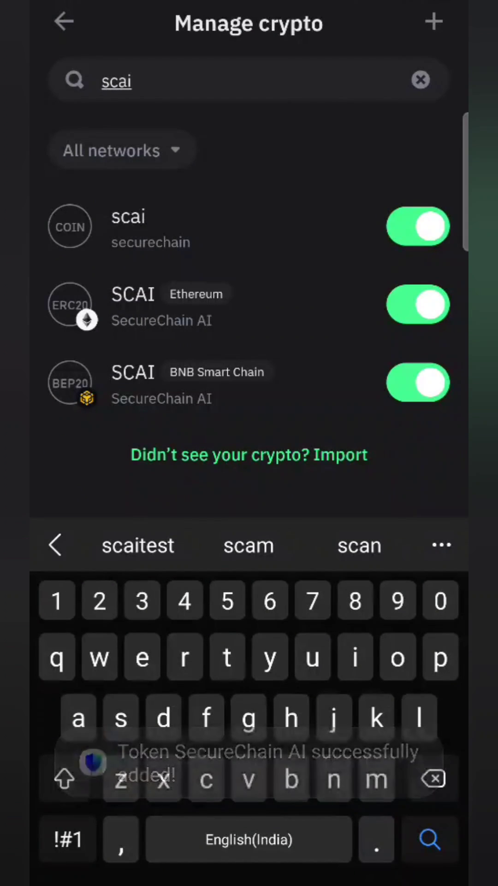